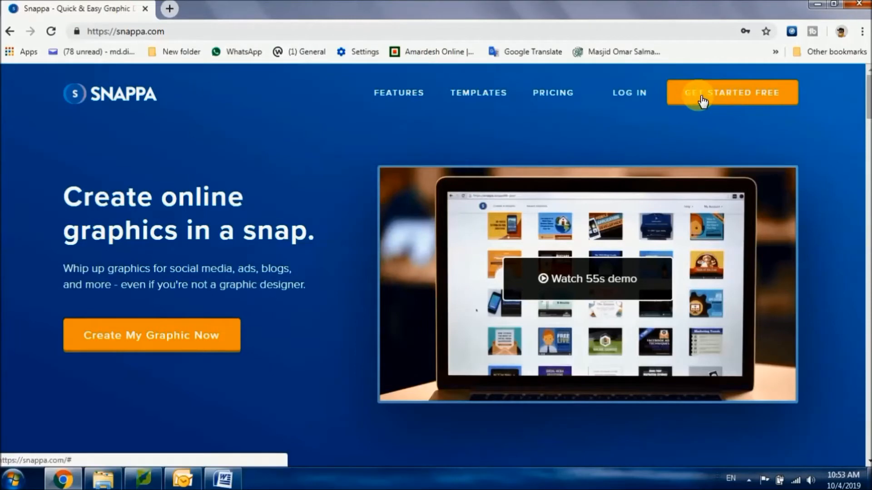
Open the account sign-up form and log in to the existing Snappa account from it
left_click(701, 100)
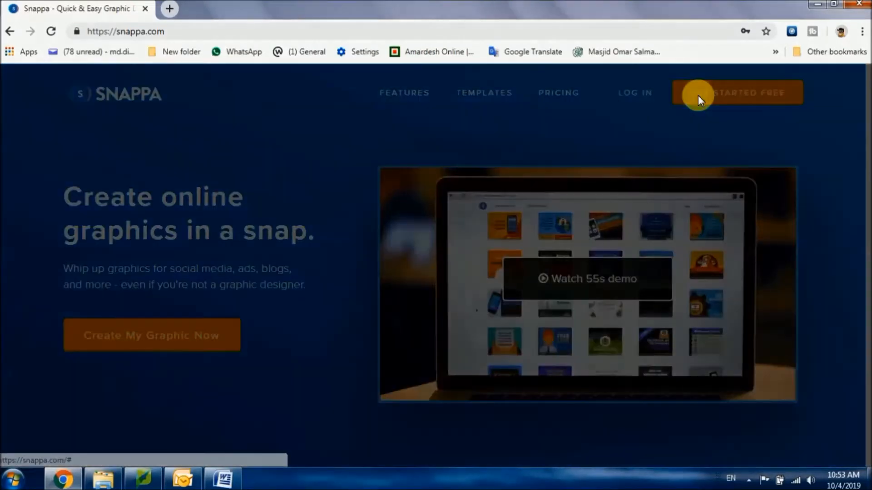
left_click(436, 199)
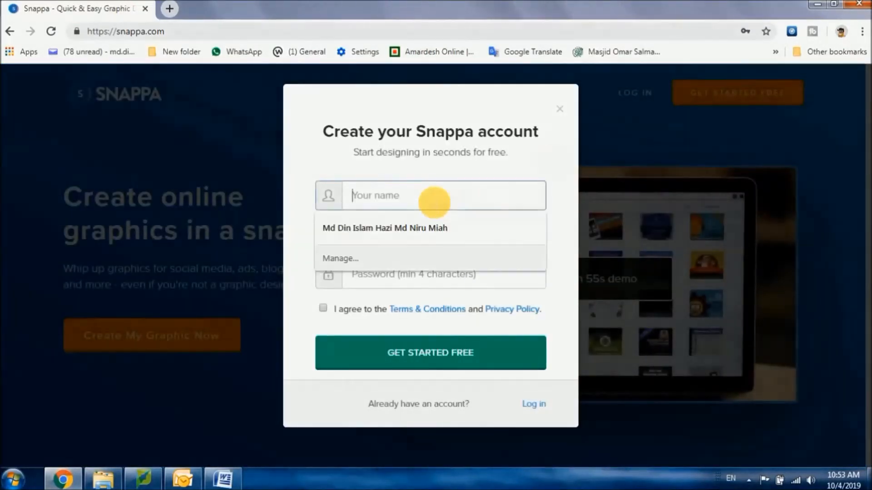
left_click(329, 174)
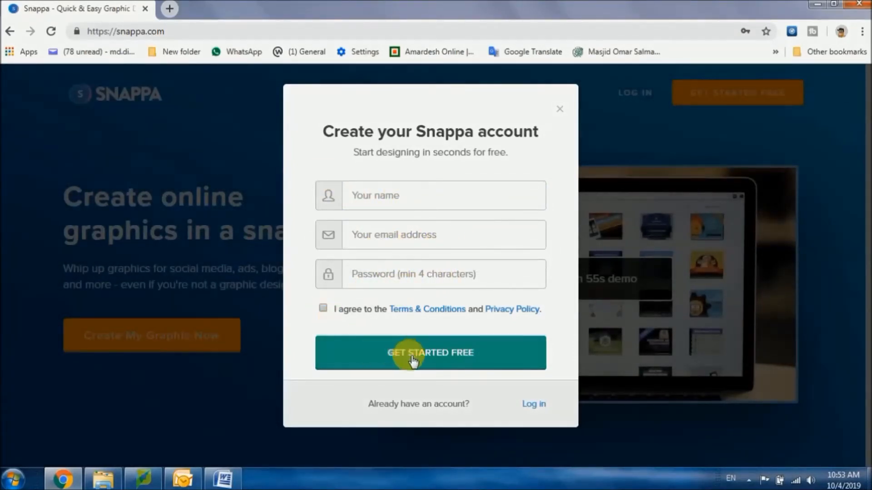
left_click(535, 407)
left_click(514, 280)
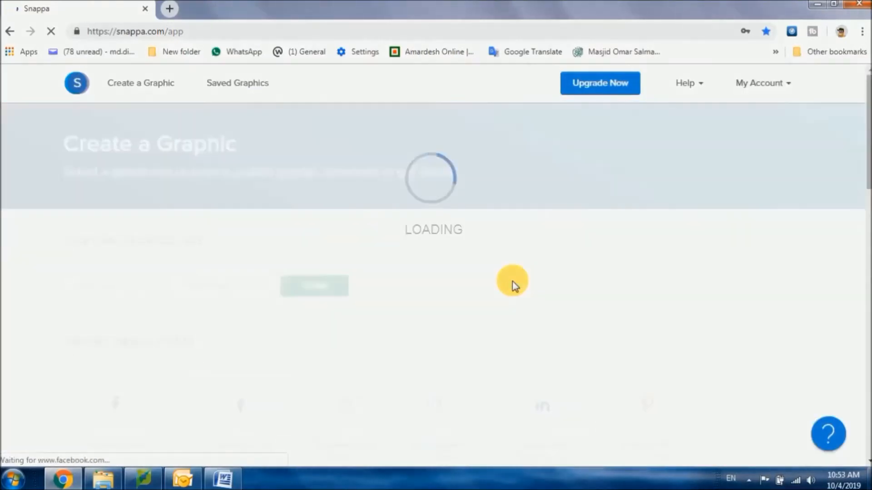
Look through the preset graphic sizes for social media posts, blogging and infographics, and headers
scroll(504, 282, "down", 1)
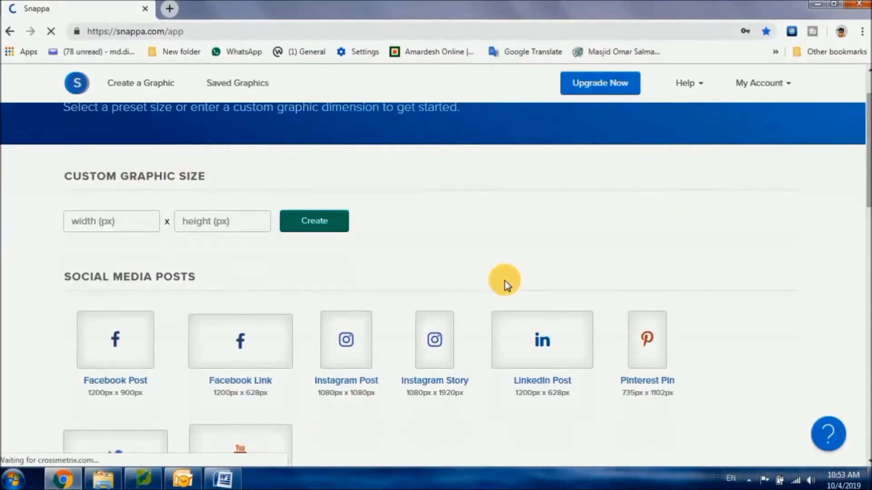
scroll(364, 317, "down", 1)
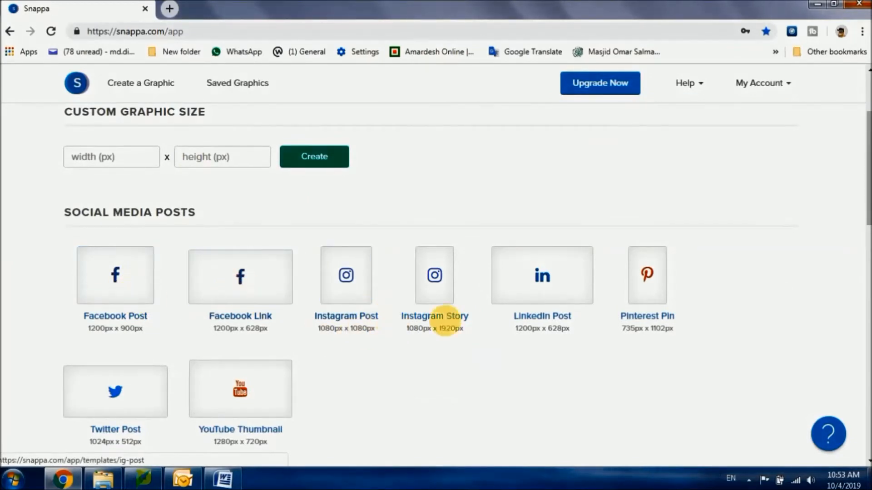
scroll(500, 322, "down", 2)
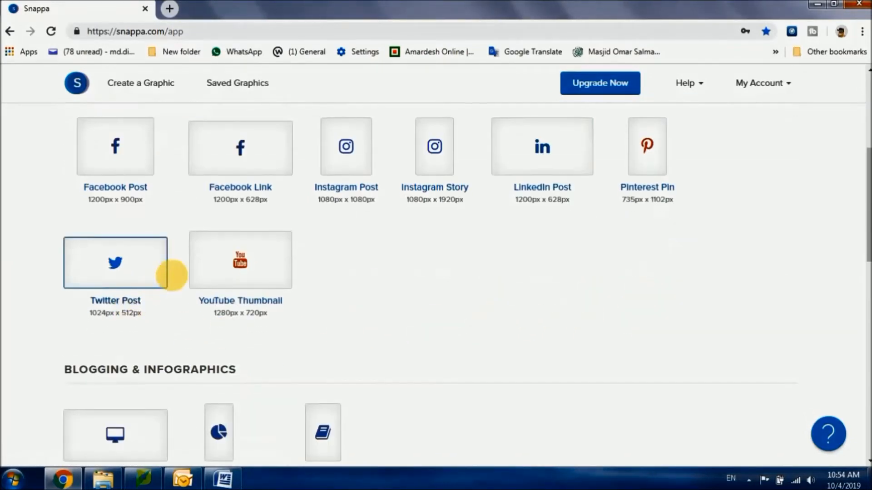
scroll(395, 350, "down", 5)
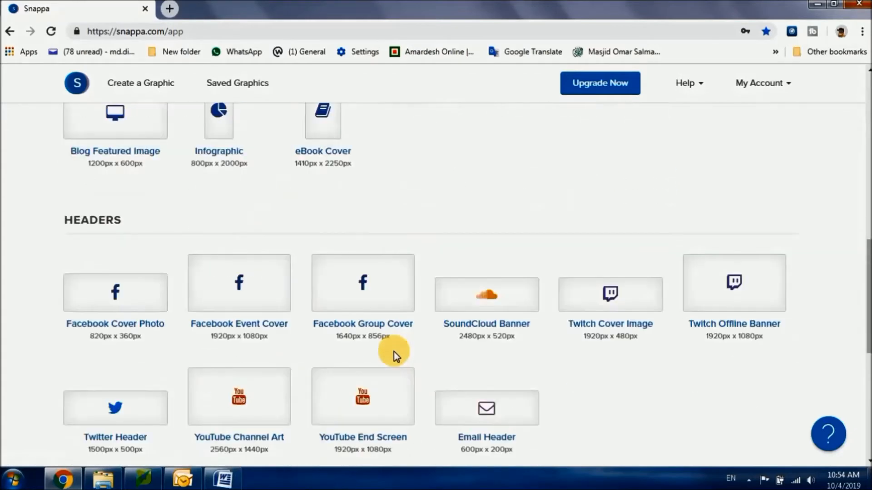
scroll(454, 434, "down", 1)
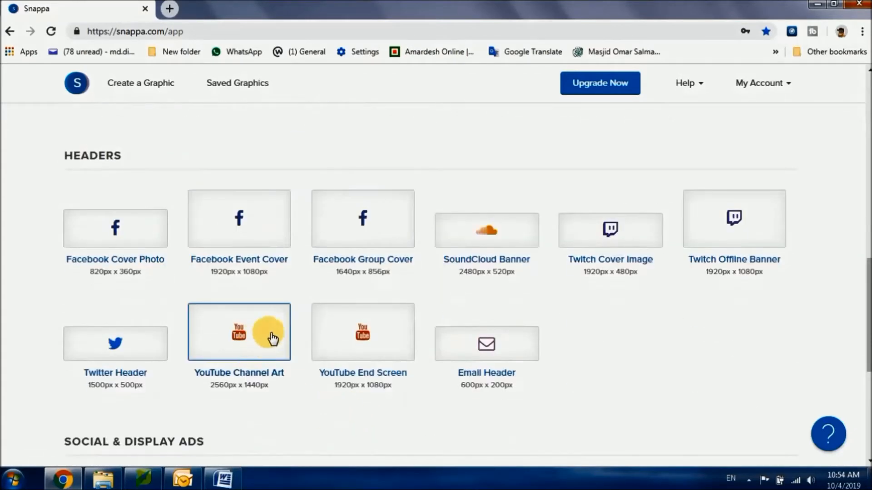
scroll(583, 338, "up", 8)
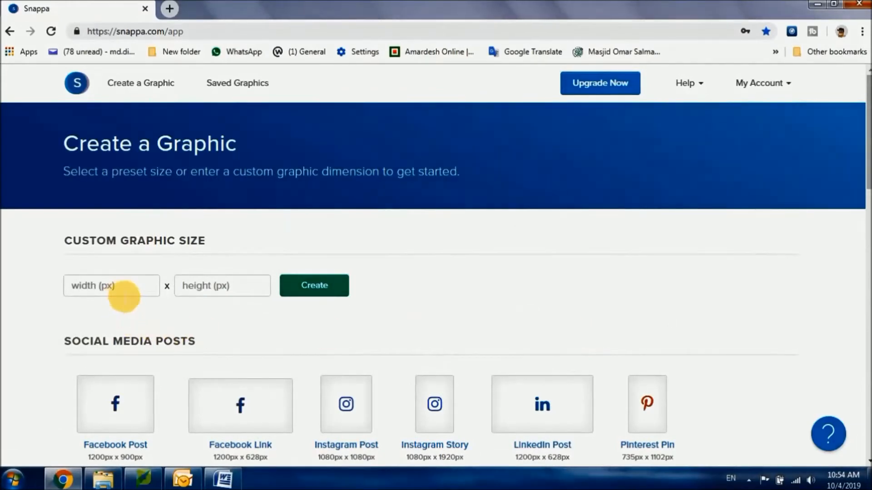
Create a blank custom graphic 500 px wide and 400 px high
left_click(124, 297)
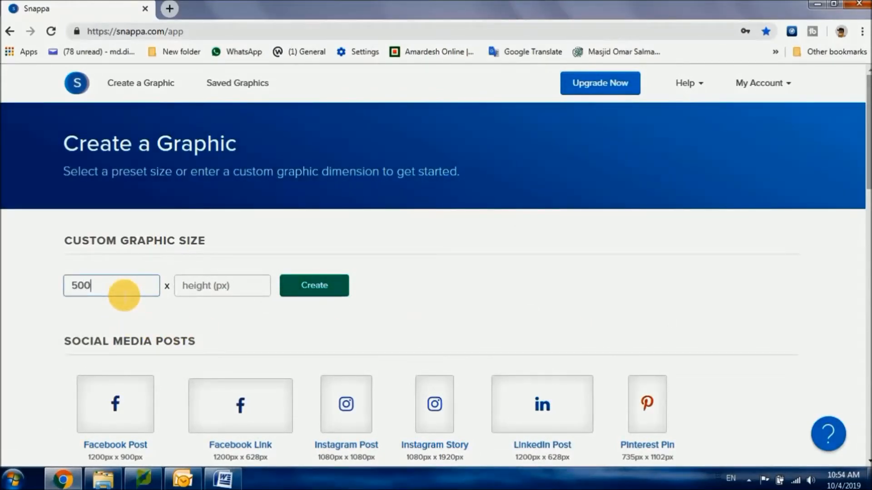
left_click(219, 294)
type("4")
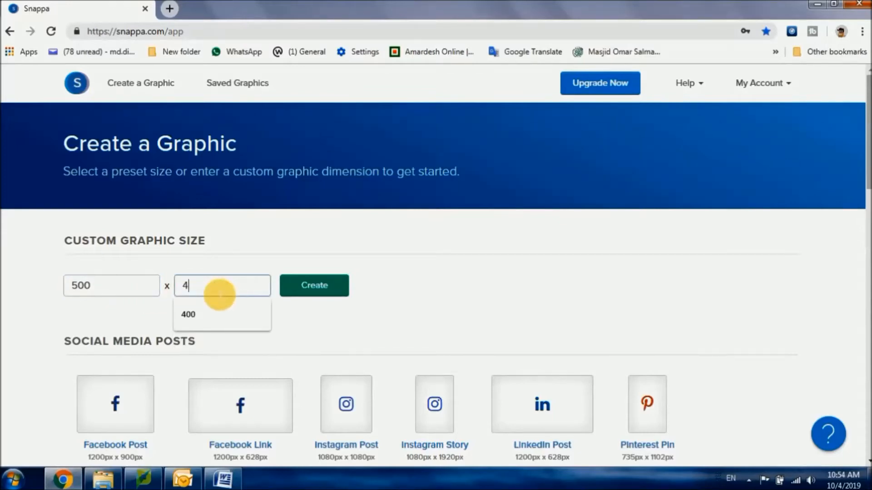
type("00")
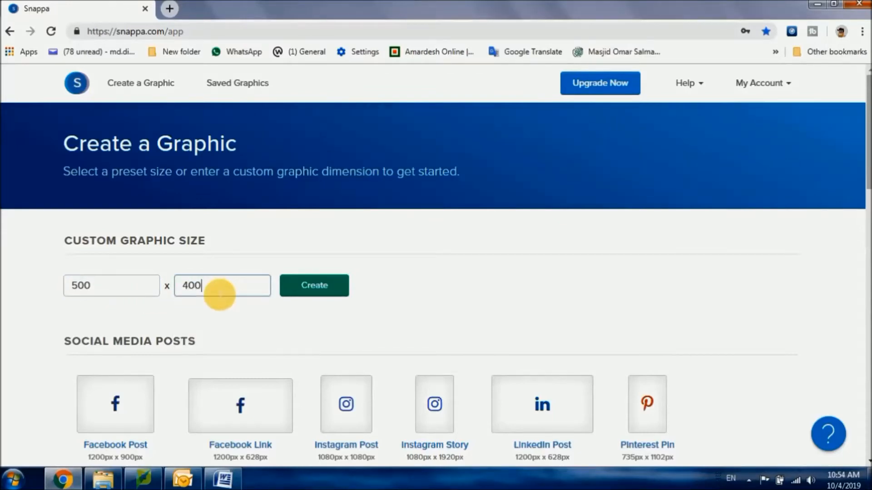
left_click(325, 290)
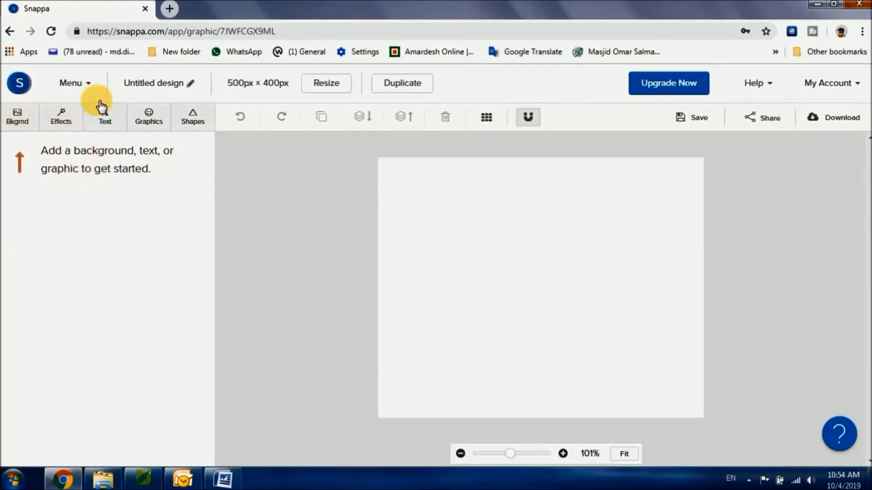
Look through the background choices: stock photos, patterns, uploaded images and background color
left_click(16, 124)
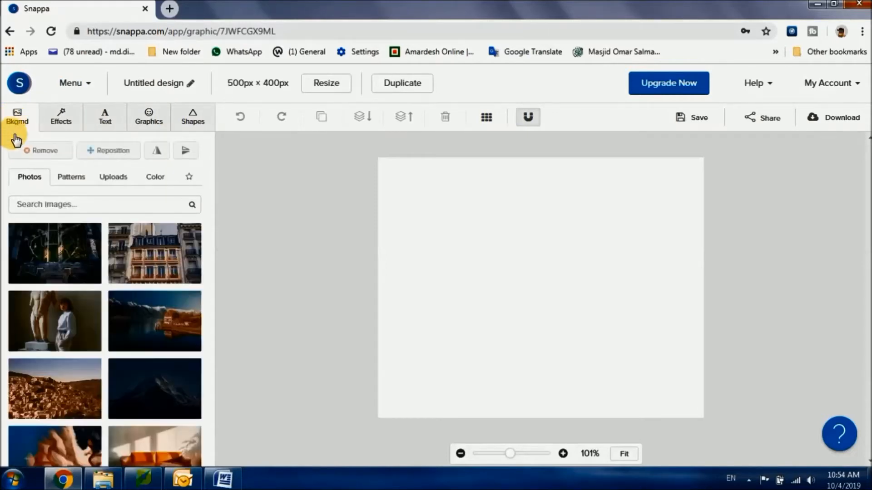
scroll(82, 327, "down", 4)
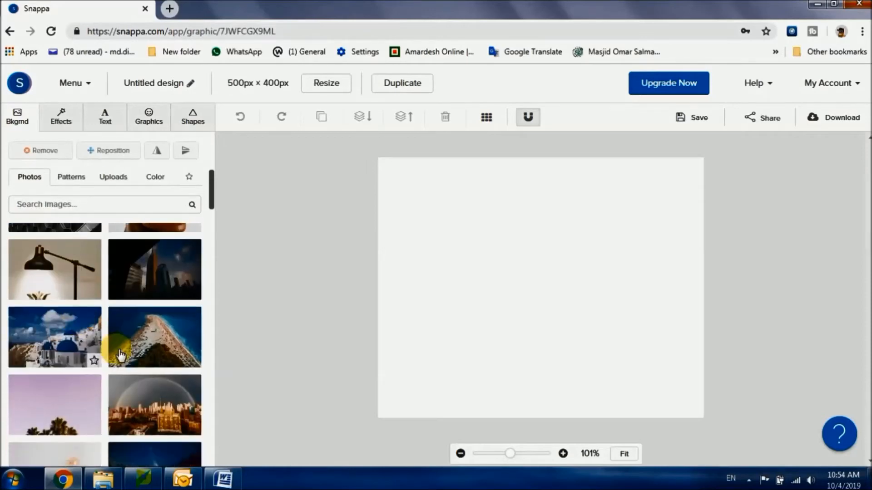
scroll(109, 354, "down", 6)
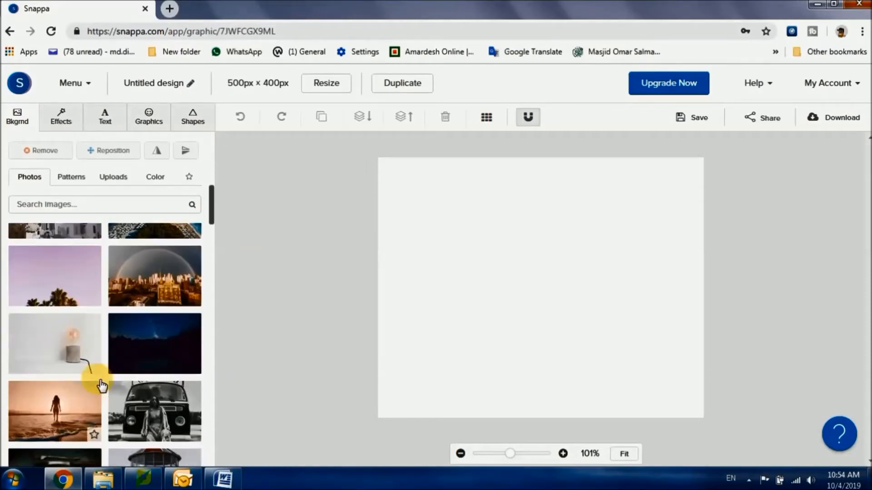
scroll(91, 334, "down", 4)
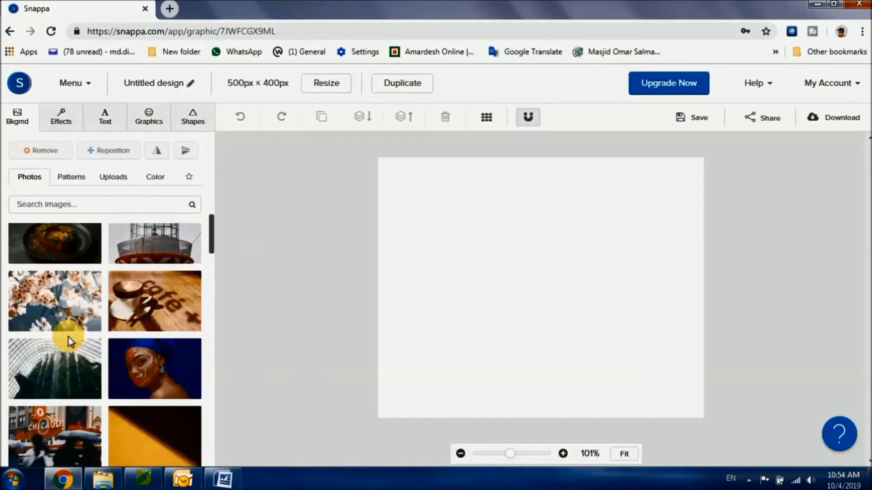
left_click(81, 181)
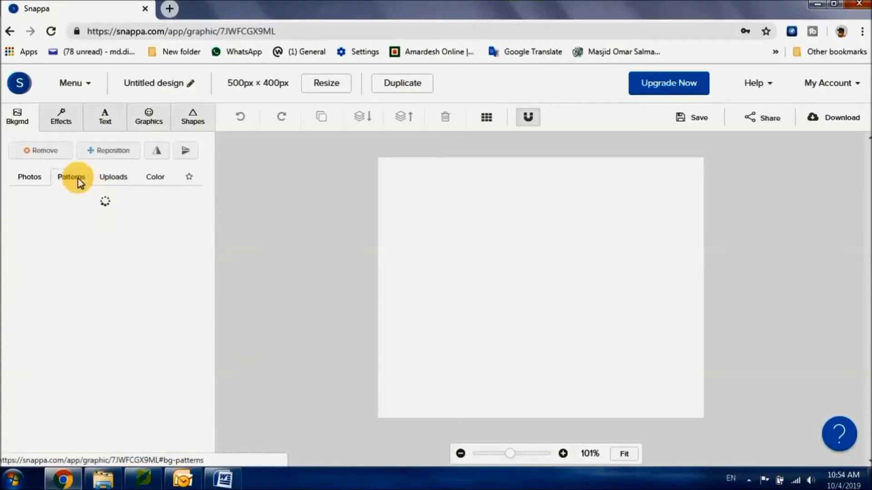
scroll(142, 395, "down", 5)
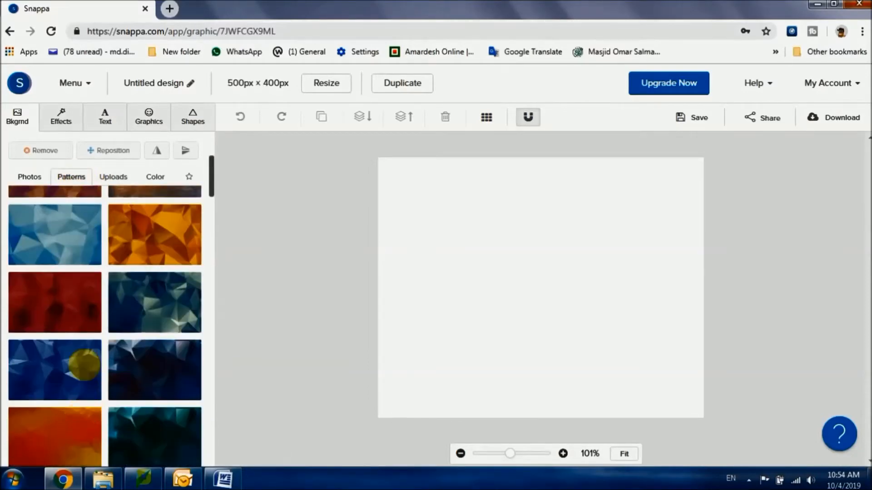
left_click(103, 177)
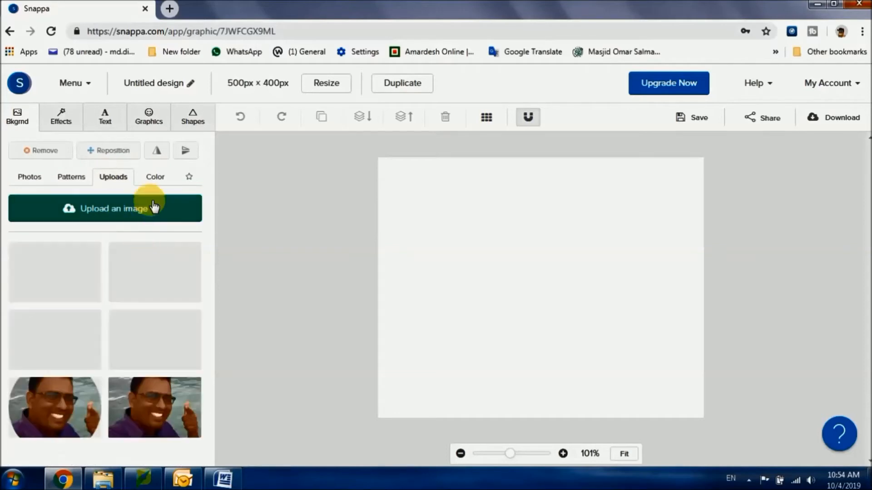
left_click(156, 182)
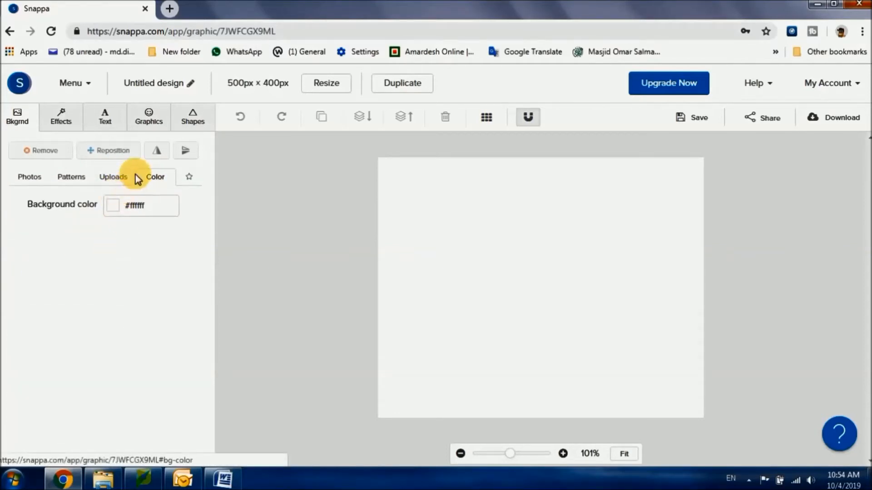
Look at the effects, text and graphics options available for the design
left_click(77, 124)
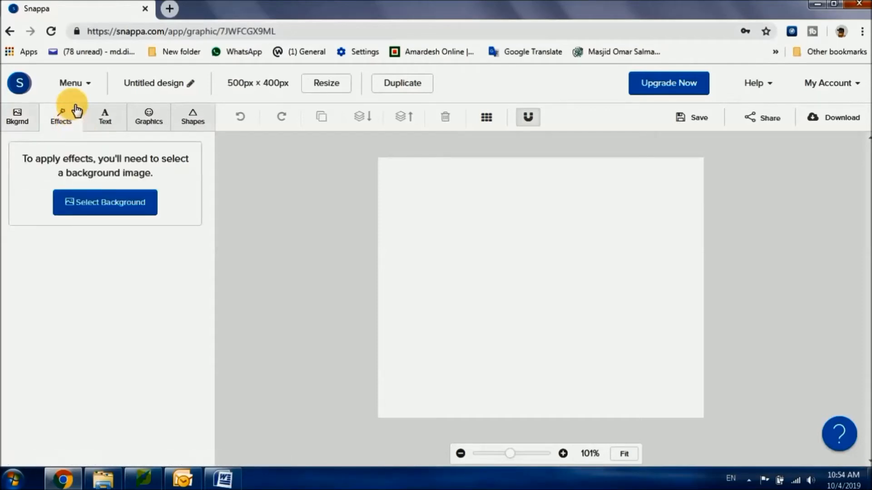
left_click(105, 120)
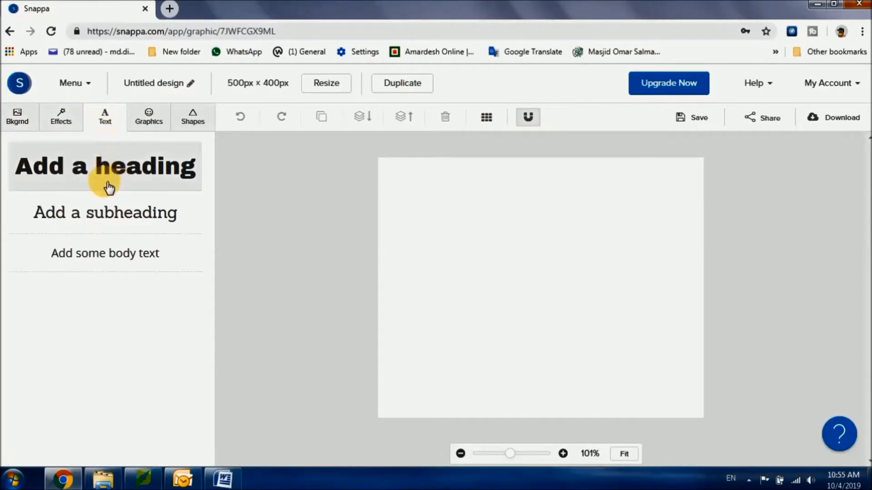
left_click(158, 129)
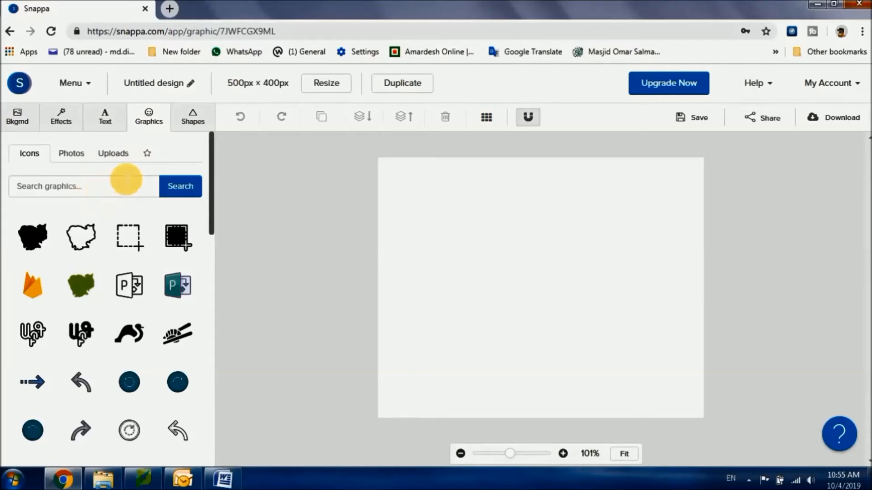
Add a solid black rounded square to the blank canvas
left_click(204, 126)
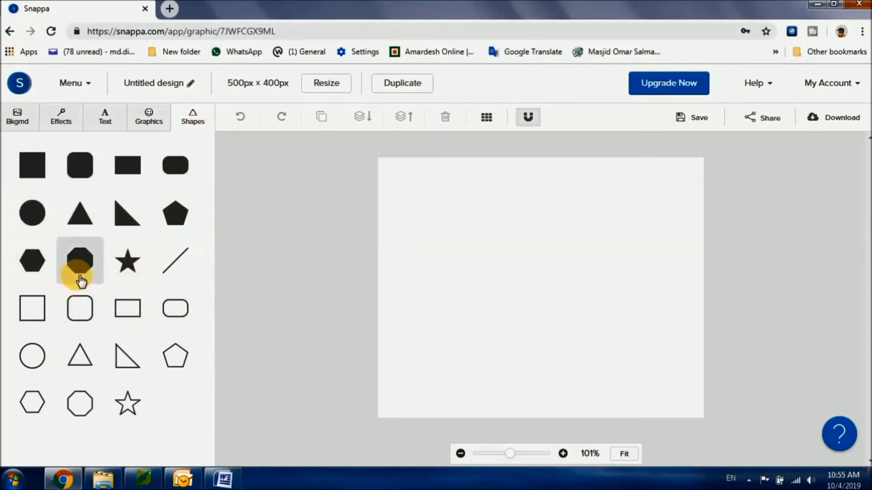
left_click(81, 175)
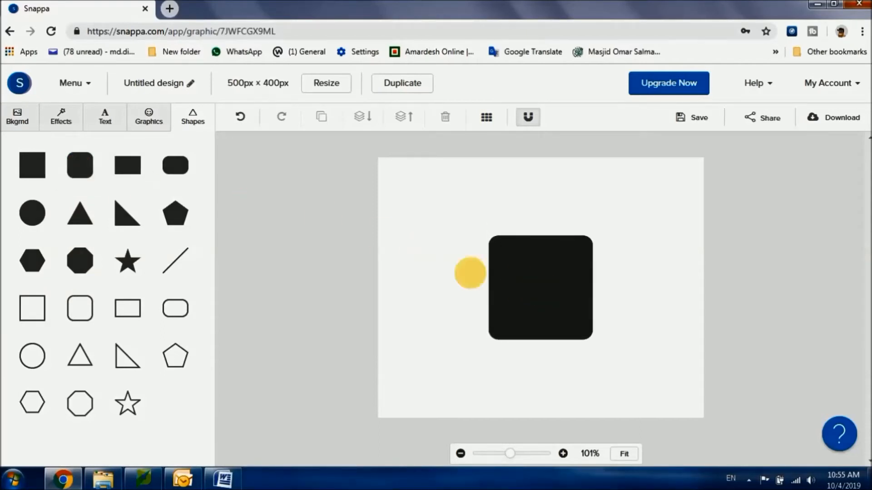
left_click(545, 295)
Add a heading over the rounded square with the text "f" in white (#ffffff)
left_click(107, 119)
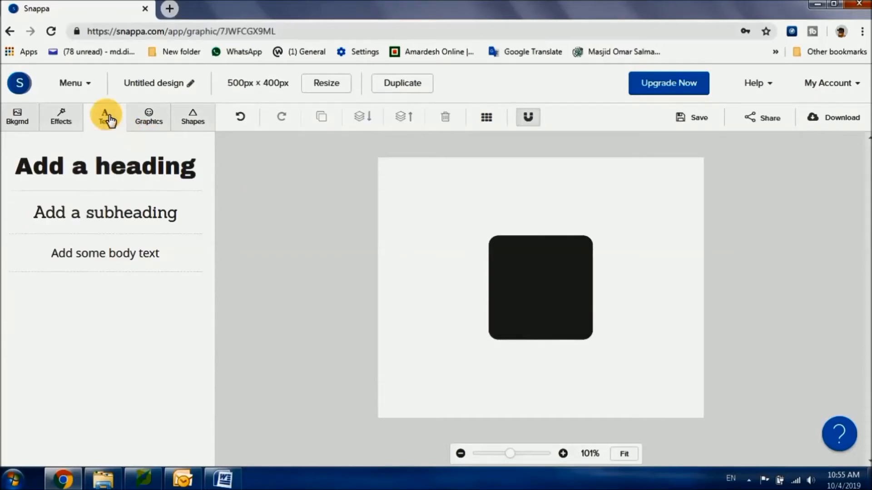
left_click(99, 163)
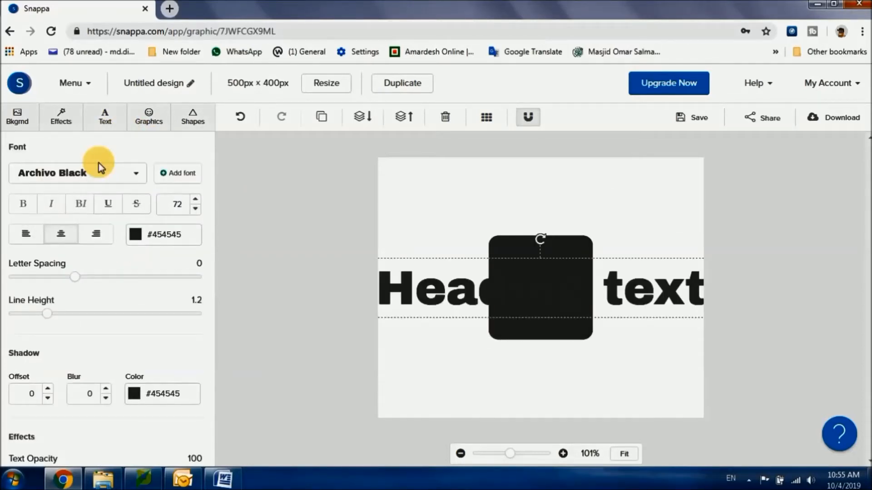
left_click(499, 299)
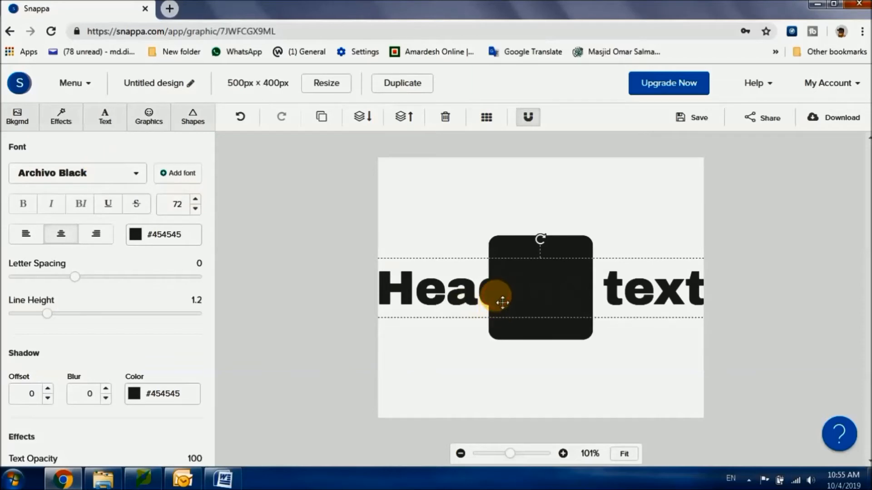
double_click(494, 296)
key("BackSpace")
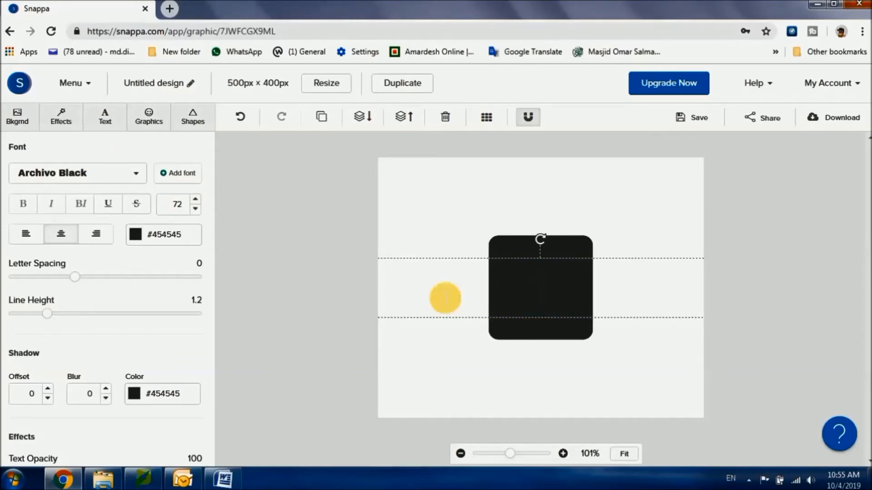
left_click(136, 236)
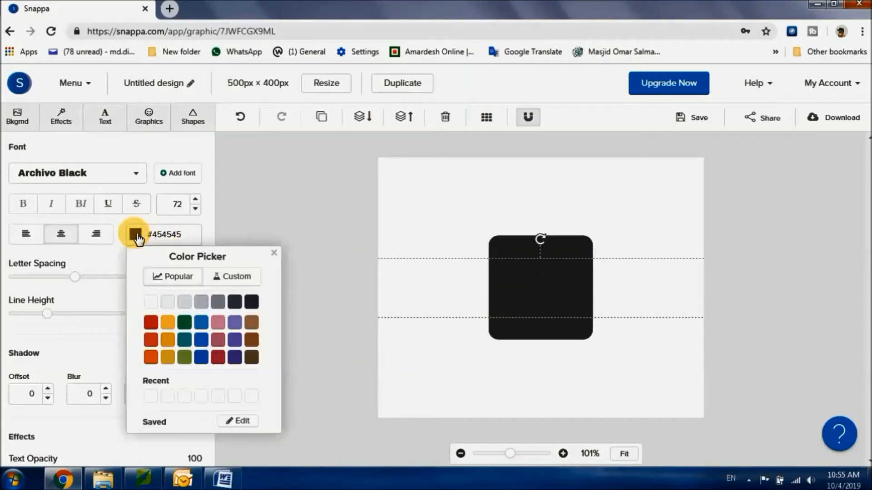
left_click(151, 304)
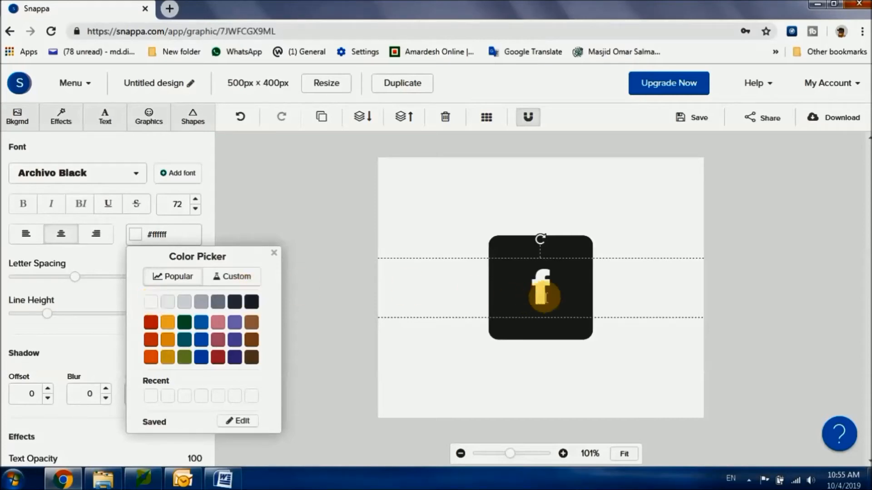
Try smaller font sizes on the "f" heading and return it to 72
left_click_drag(556, 288, 512, 285)
left_click(195, 209)
left_click(195, 209)
left_click(195, 209)
left_click(196, 209)
left_click(195, 209)
left_click(196, 200)
left_click(196, 200)
left_click(197, 200)
left_click(196, 200)
left_click(196, 200)
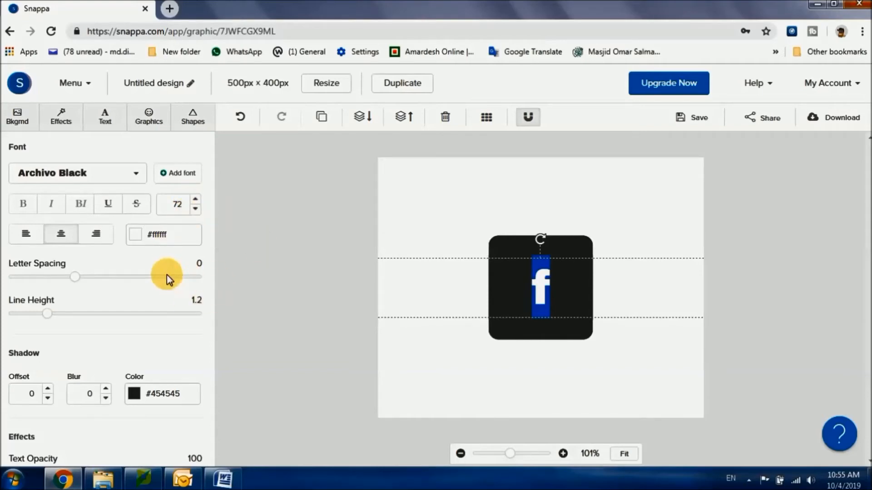
left_click(138, 266)
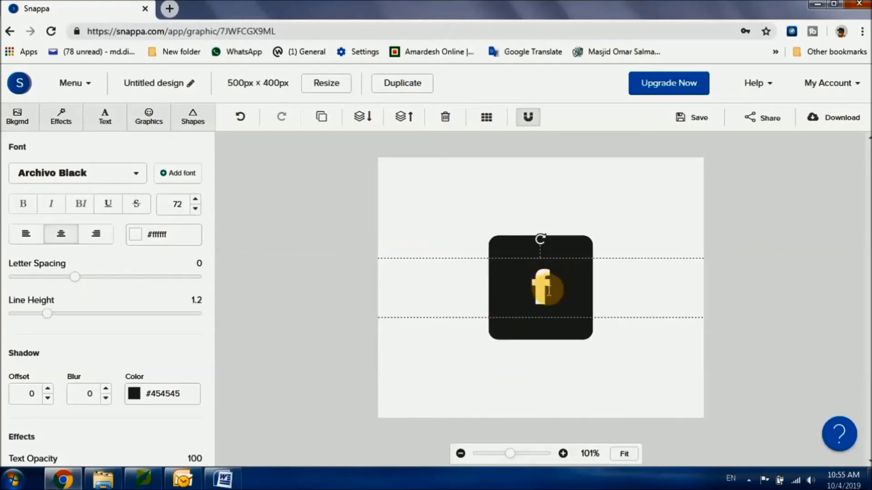
Change the rounded square's solid fill to the custom blue #0e6aeb
left_click(514, 254)
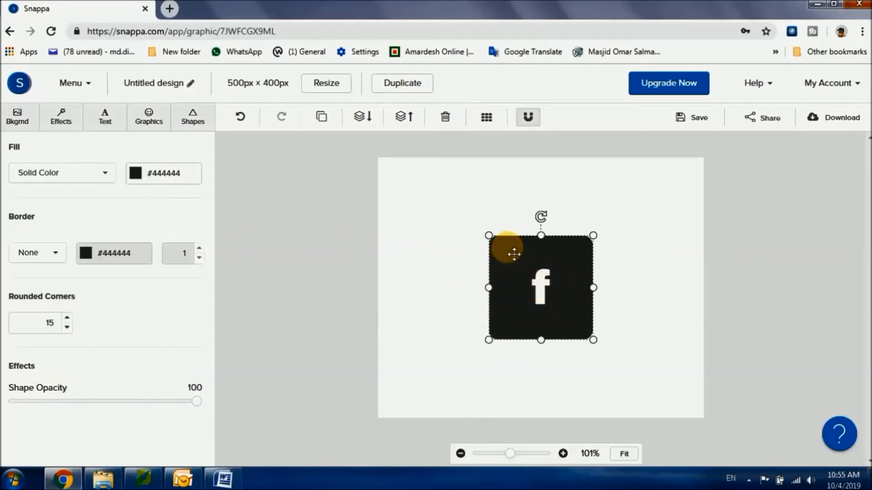
left_click(94, 255)
left_click(96, 254)
left_click(151, 174)
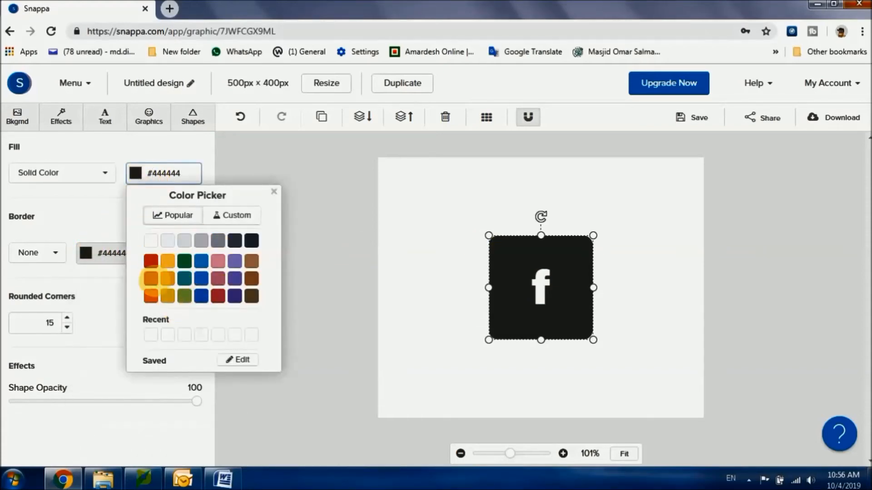
left_click(201, 298)
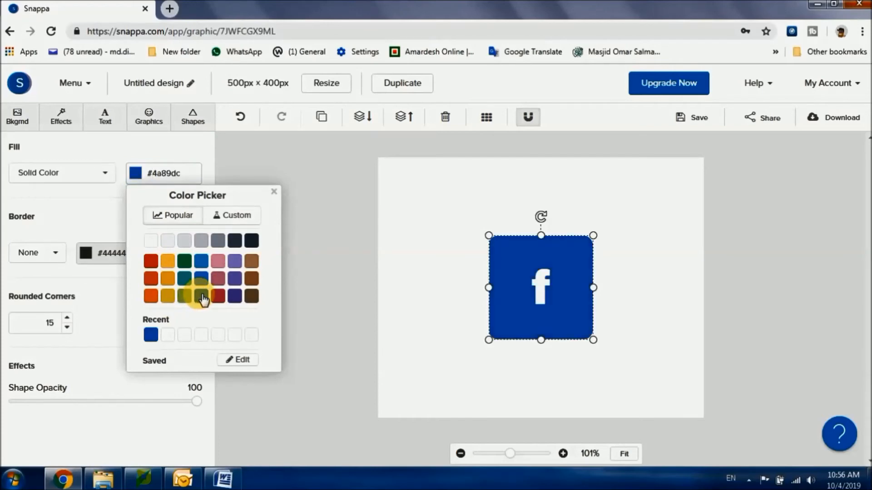
left_click(234, 216)
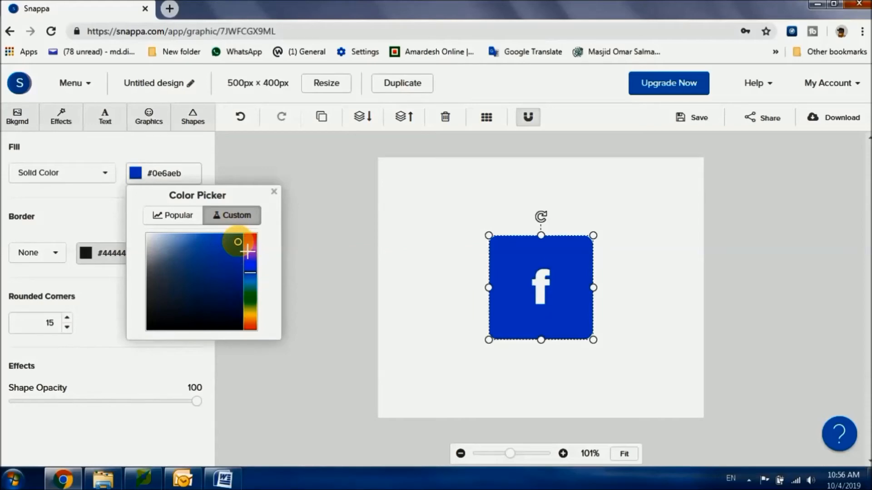
left_click(275, 193)
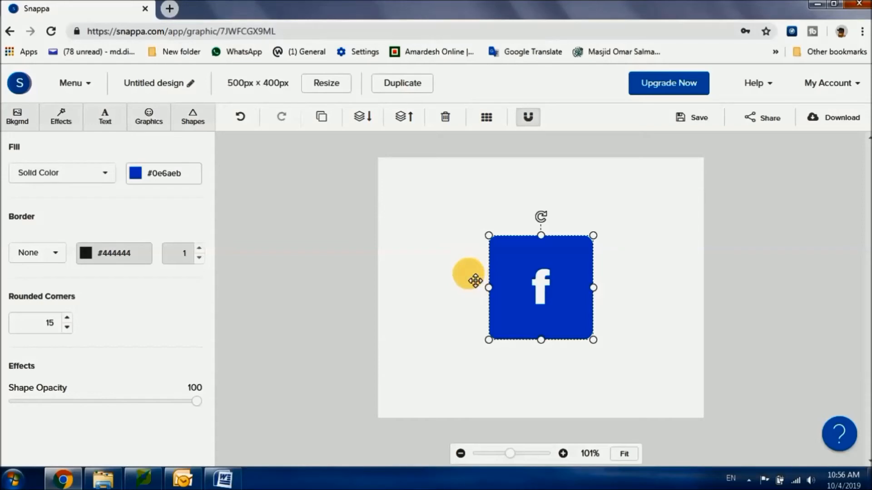
left_click(476, 281)
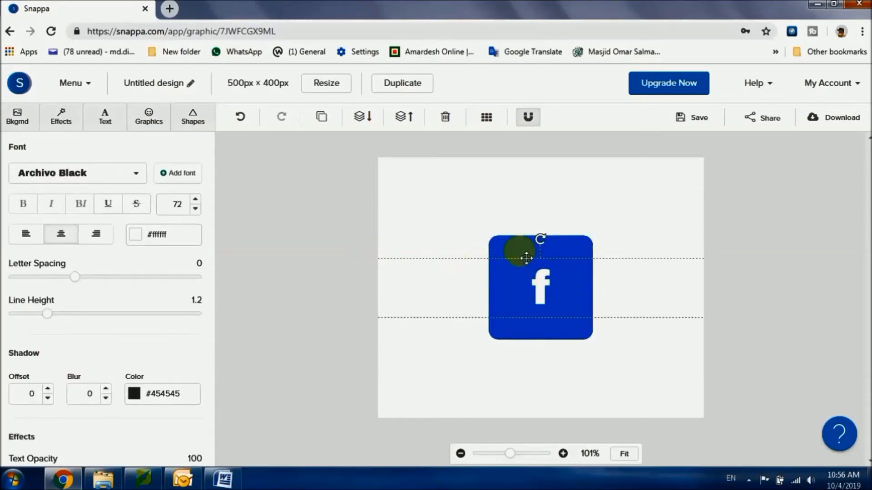
left_click(526, 254)
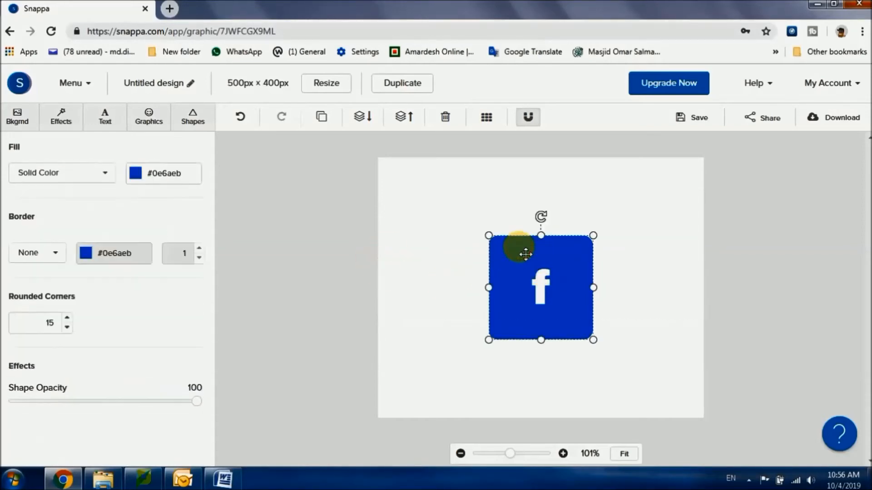
Search the graphics icons for "thrums up"
left_click(144, 123)
left_click(88, 185)
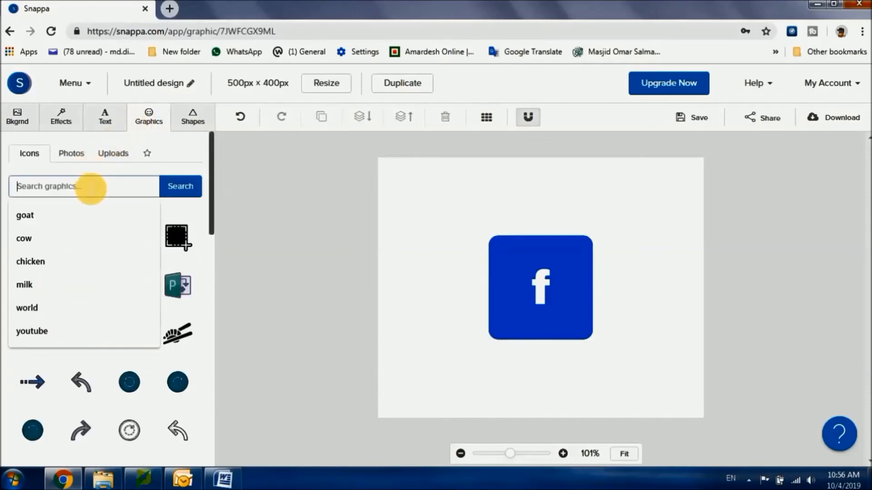
type("thrums up")
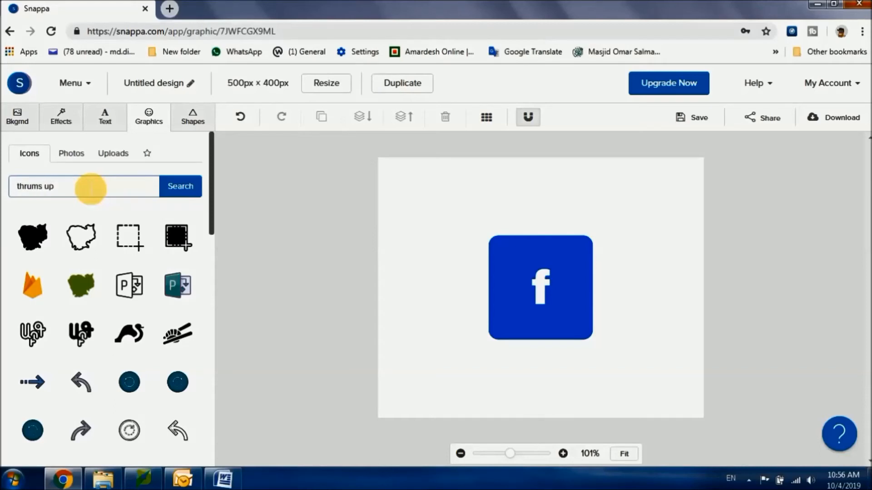
key("Return")
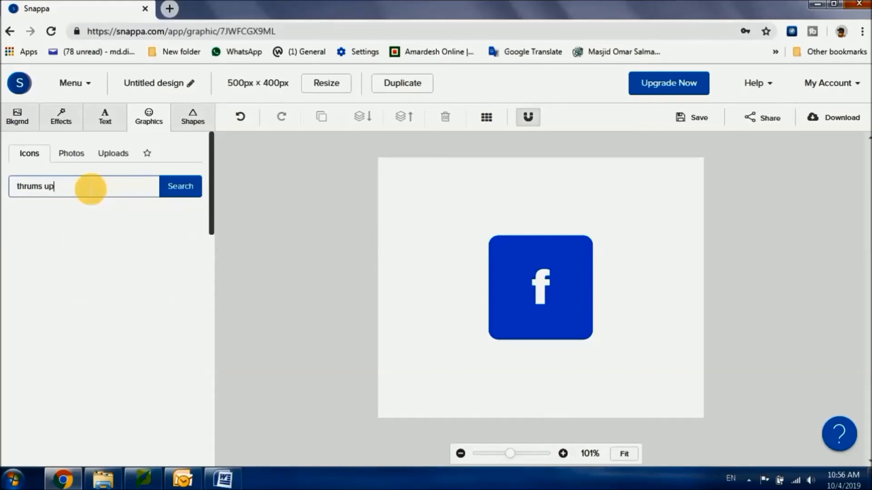
left_click(184, 193)
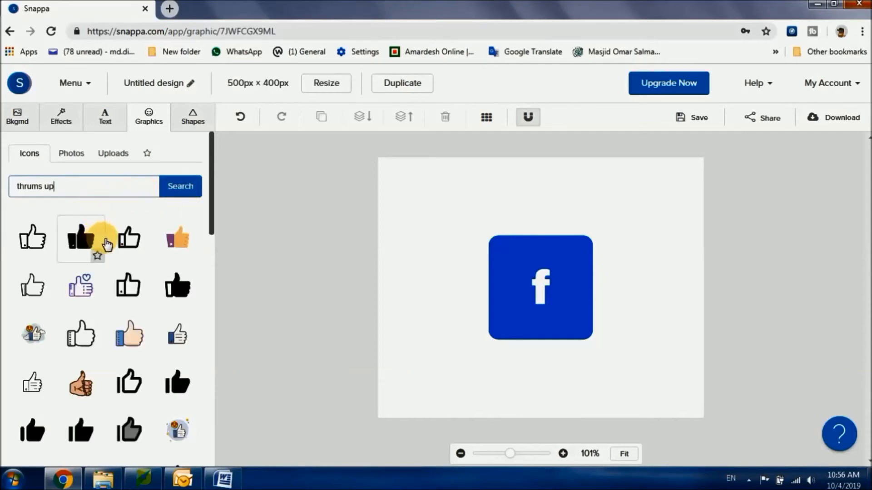
Add the cream thumbs-up icon with the blue cuff to the design from the icon results
scroll(105, 248, "down", 2)
scroll(31, 291, "down", 3)
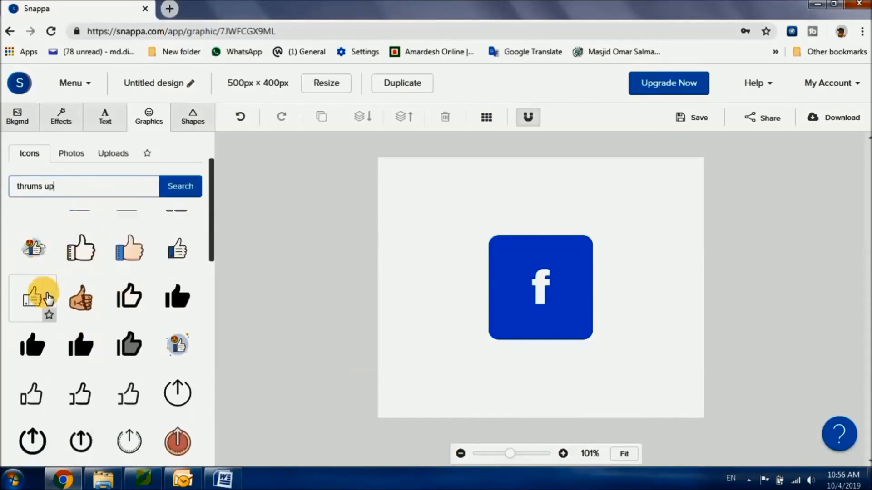
scroll(49, 300, "down", 10)
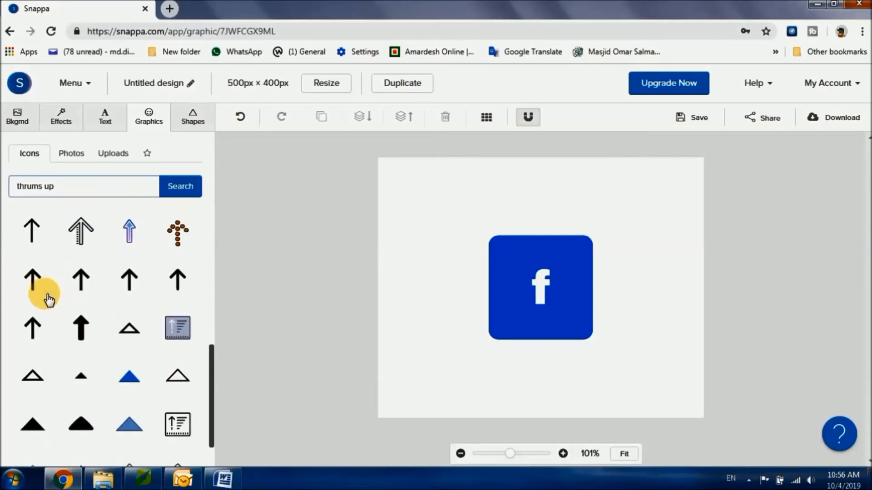
scroll(49, 300, "up", 6)
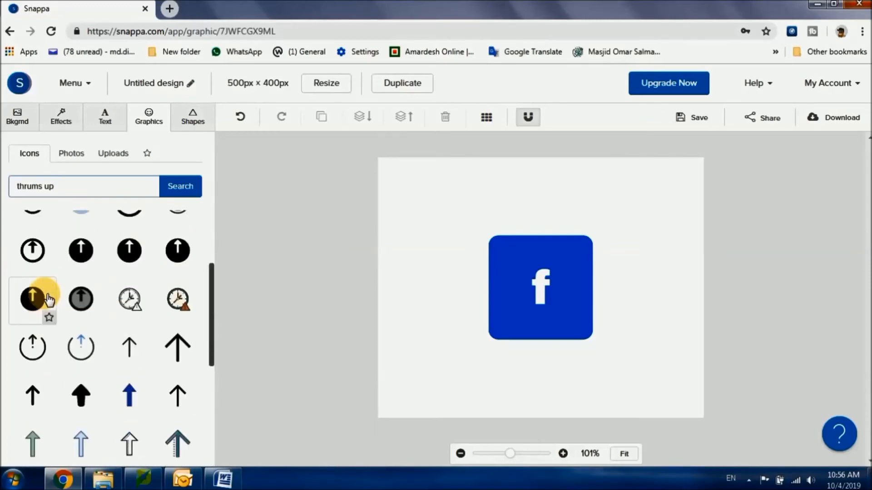
scroll(49, 300, "up", 4)
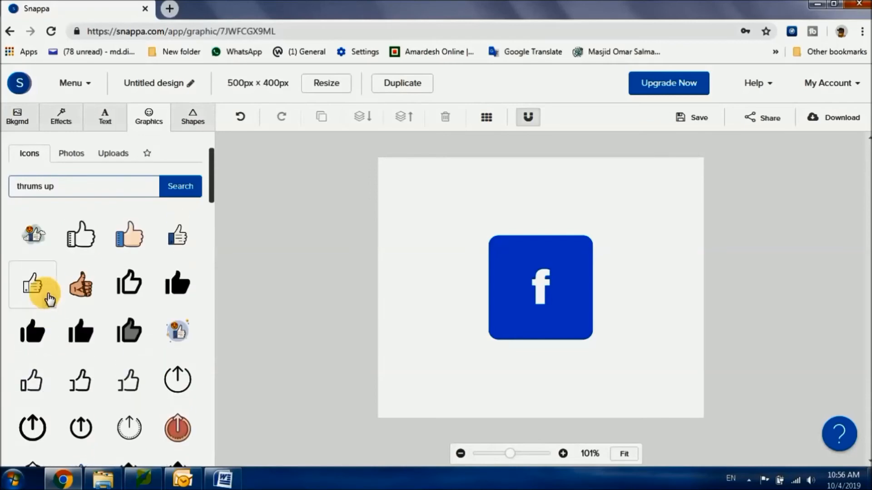
scroll(49, 299, "up", 1)
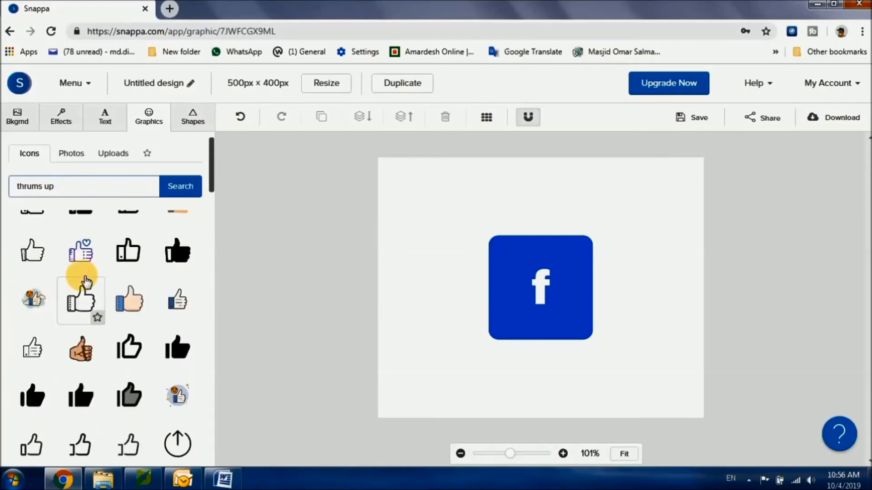
left_click(177, 300)
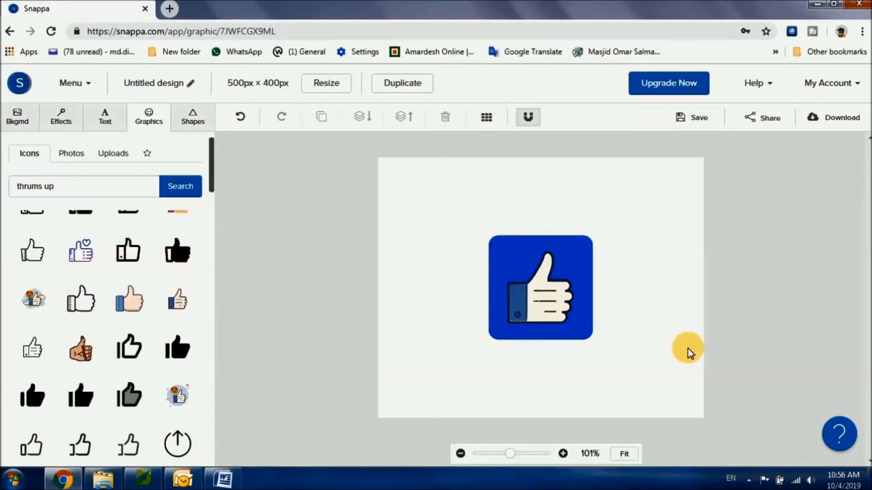
Shrink the thumbs-up icon and place it overlapping the lower-left corner of the blue square
left_click_drag(534, 298, 490, 325)
left_click_drag(491, 325, 491, 324)
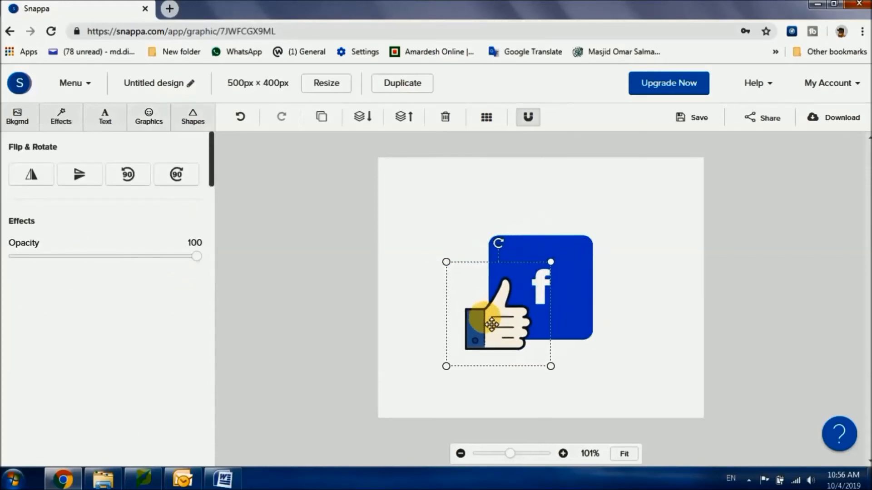
left_click_drag(550, 262, 531, 286)
left_click_drag(505, 335, 509, 331)
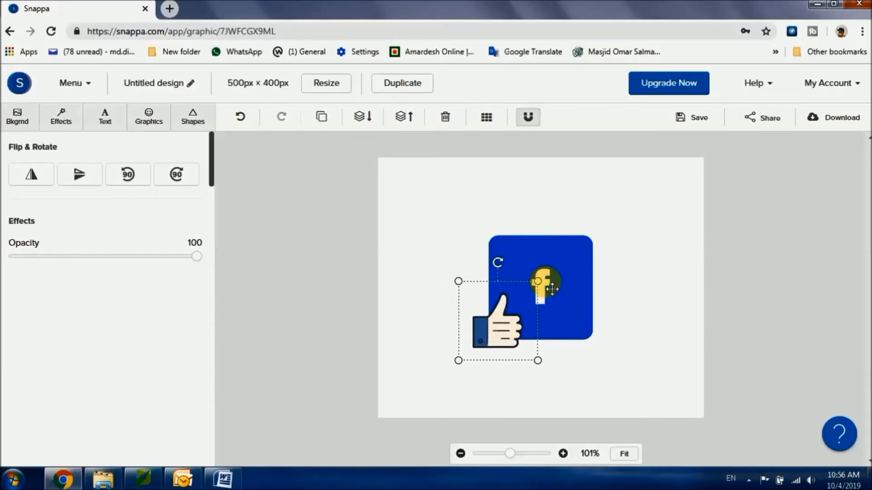
Increase the font size of the white "f" heading to 81 and deselect it
left_click(552, 288)
left_click(196, 199)
left_click(195, 200)
left_click(195, 200)
left_click(195, 199)
left_click(195, 201)
left_click(196, 201)
left_click(196, 201)
left_click(196, 200)
left_click(196, 201)
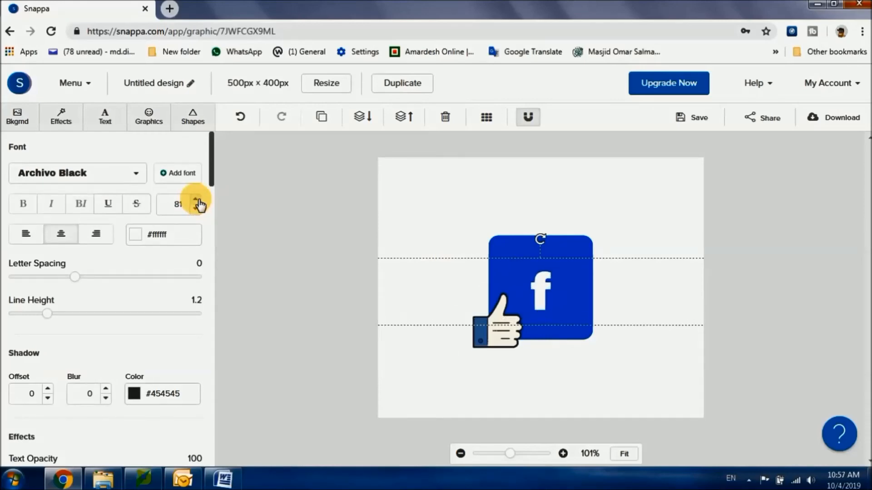
left_click(550, 366)
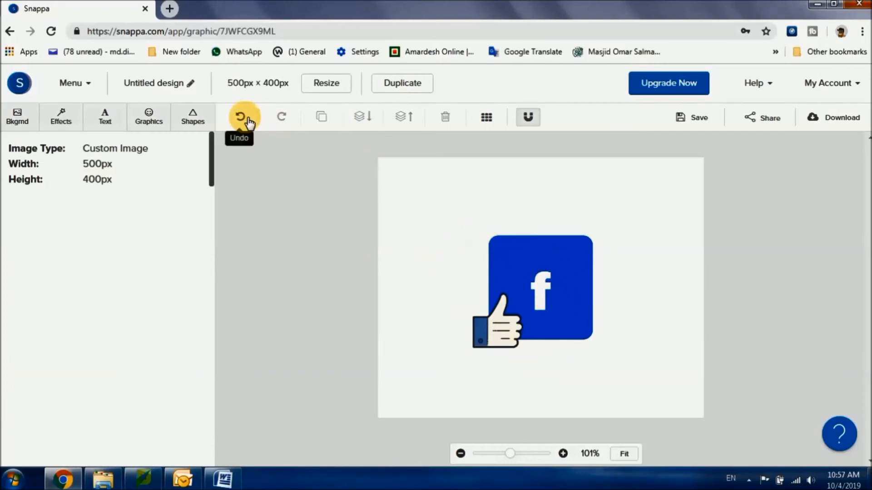
Undo the last change to the "f" heading, redo it and deselect the heading
left_click(248, 123)
left_click(293, 120)
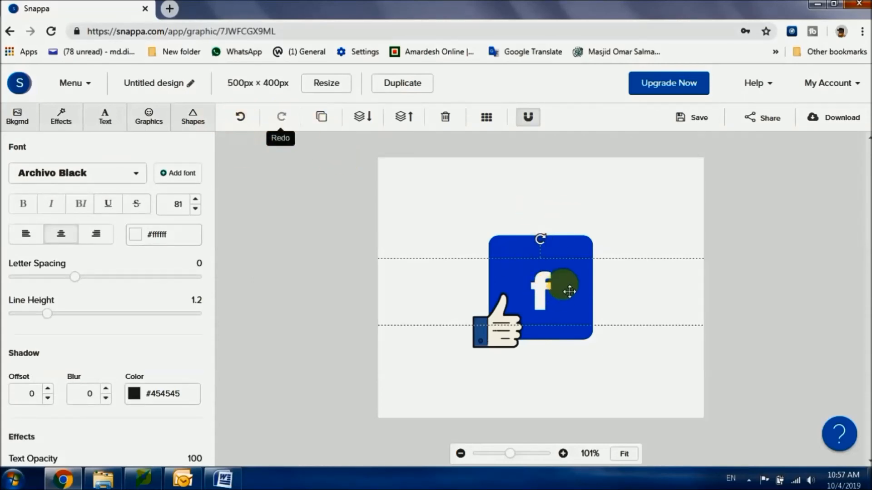
left_click(656, 219)
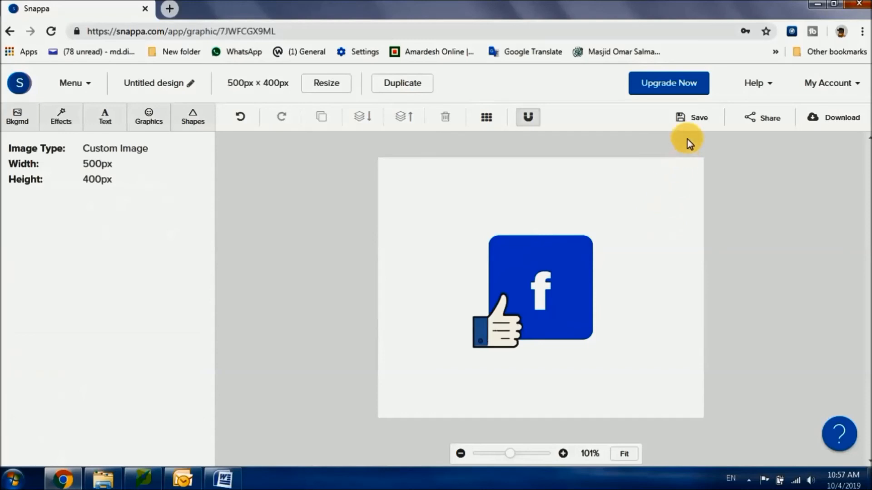
Save the design and look at where saved graphics can be opened
left_click(687, 120)
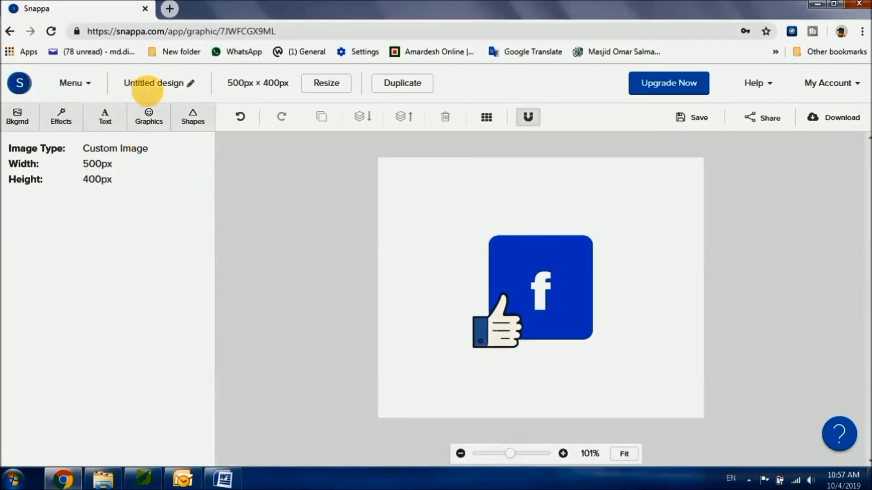
left_click(74, 85)
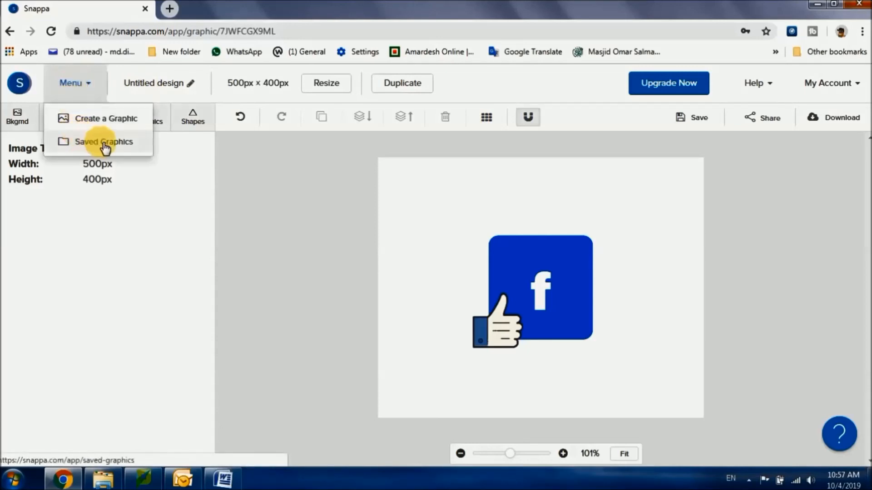
left_click(581, 205)
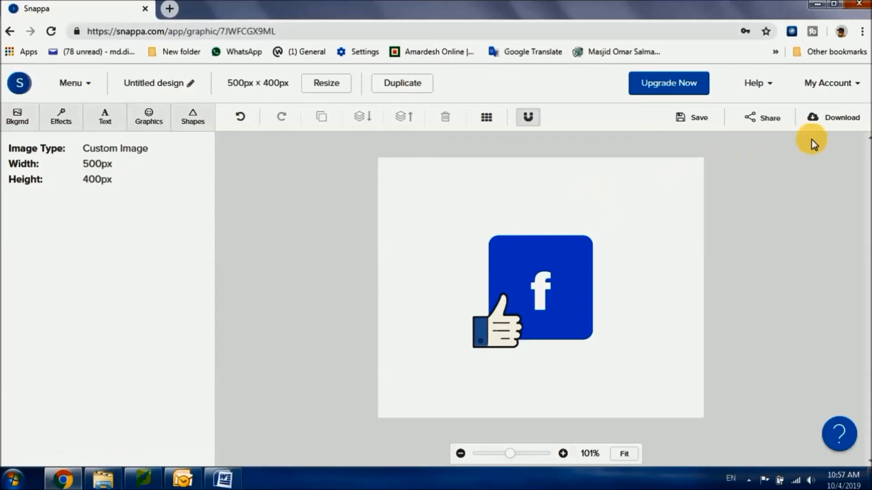
Download the graphic as a Retina JPG (2x size), view the downloaded image in Windows Photo Viewer and close it
left_click(838, 119)
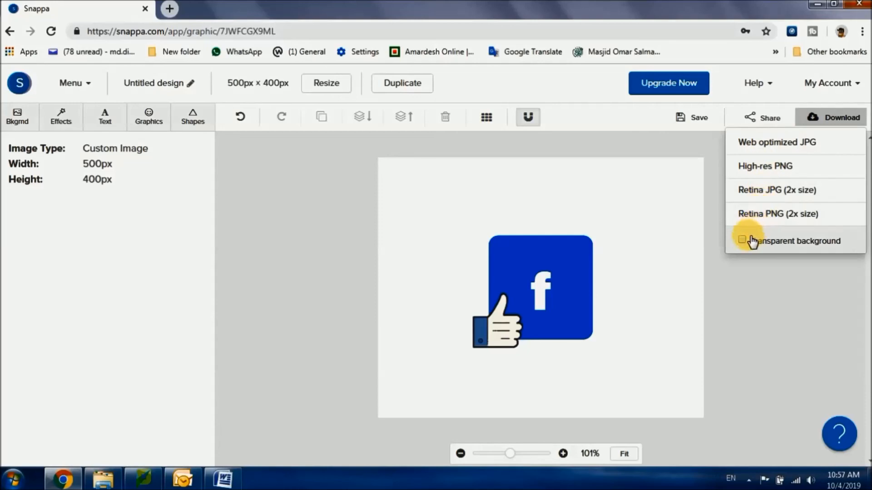
left_click(773, 191)
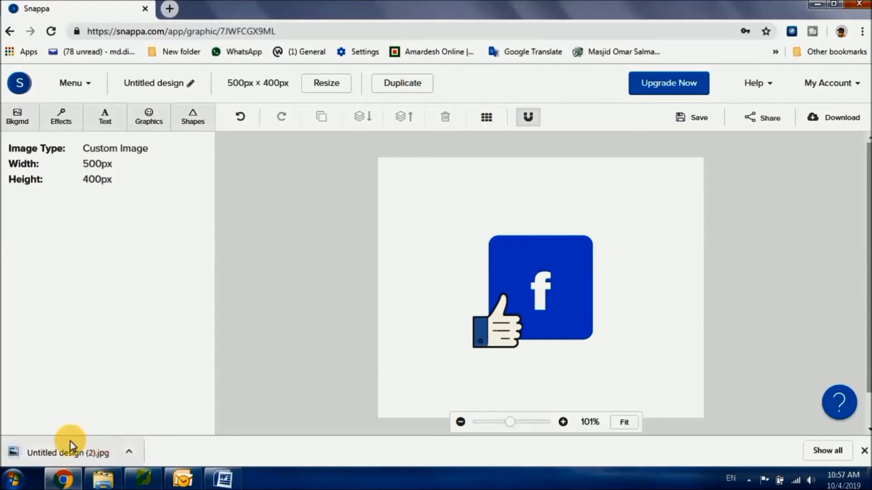
left_click(62, 454)
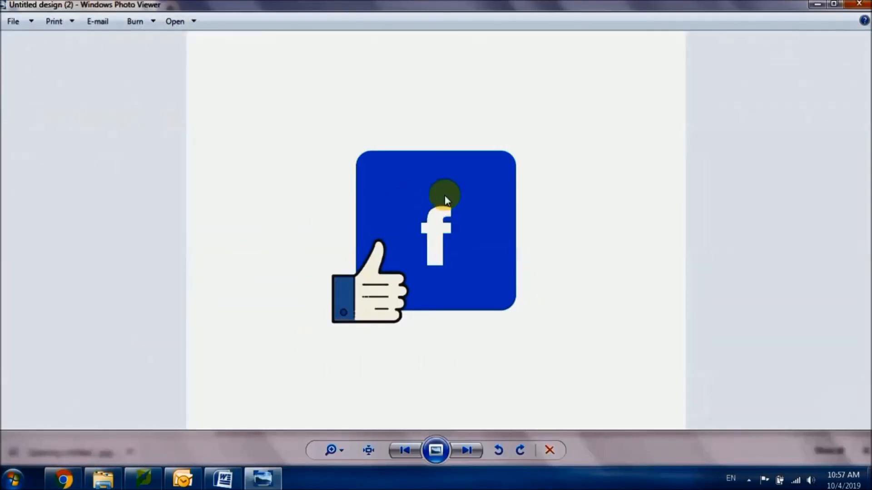
scroll(458, 202, "up", 3)
scroll(453, 204, "down", 3)
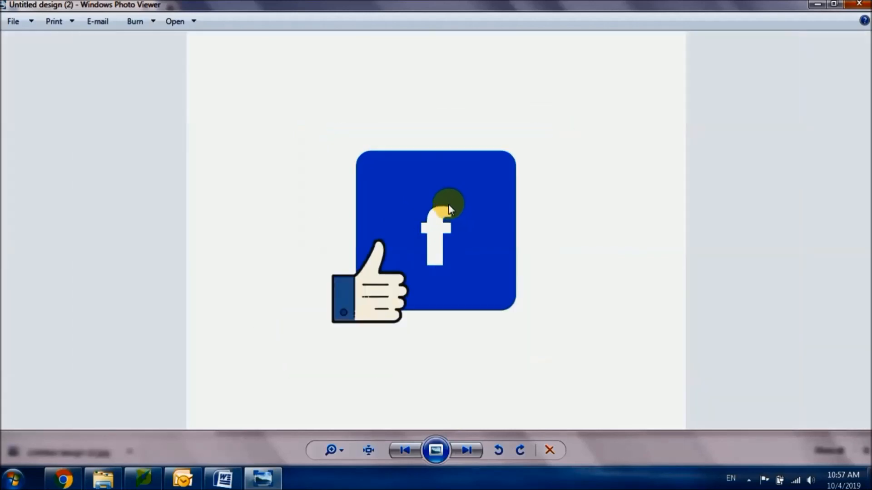
left_click(865, 8)
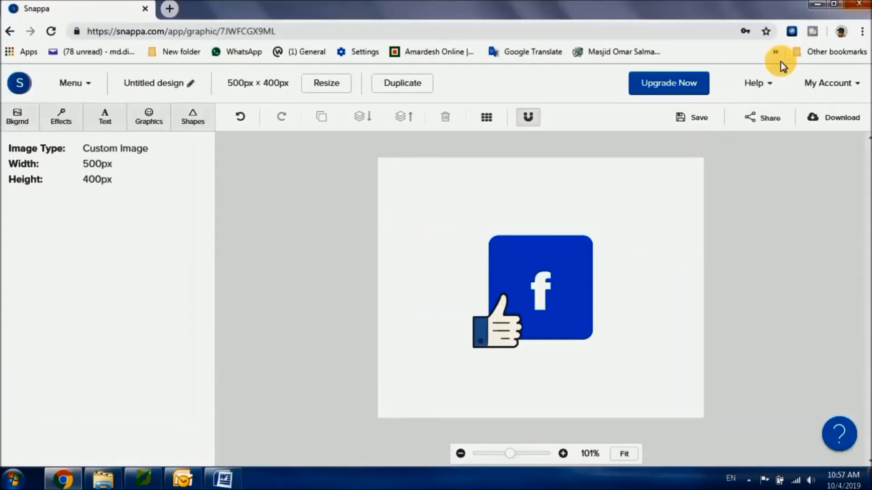